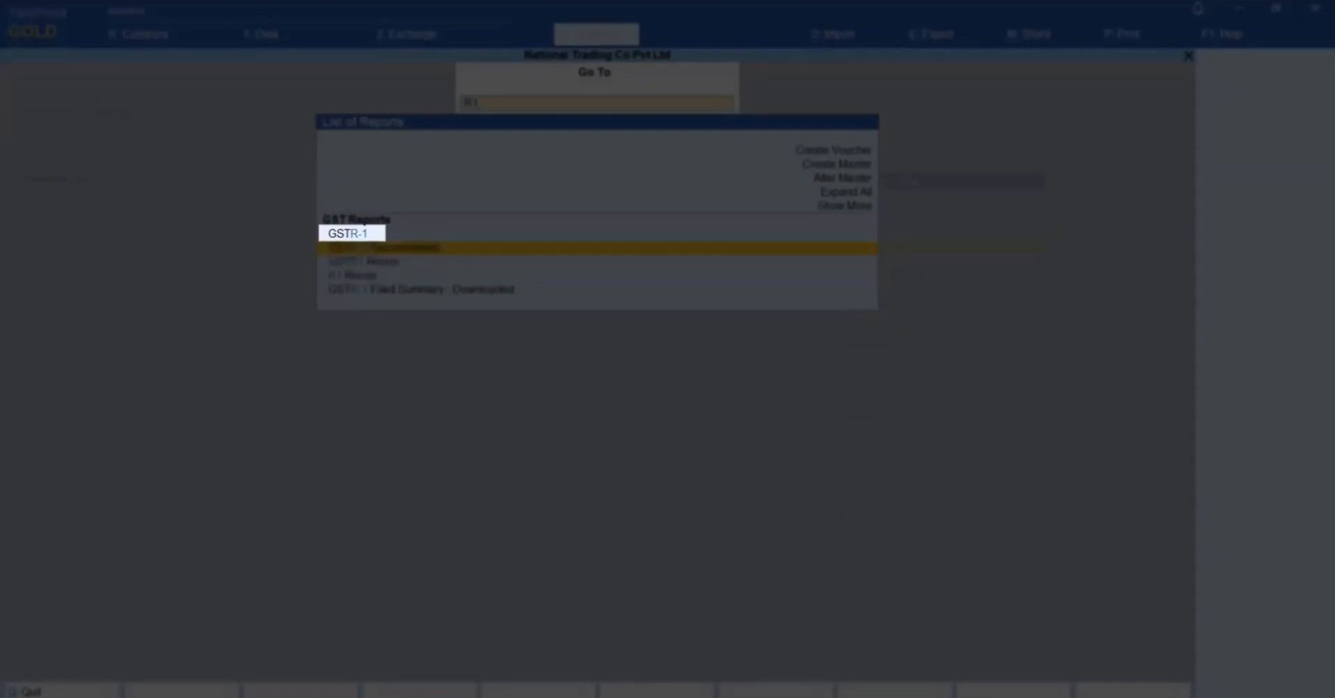
# From the GSTR-1 report, bring up the Apr–Jun 2024 upload list with 40 vouchers and 3 summaries pending
pyautogui.press('Return')
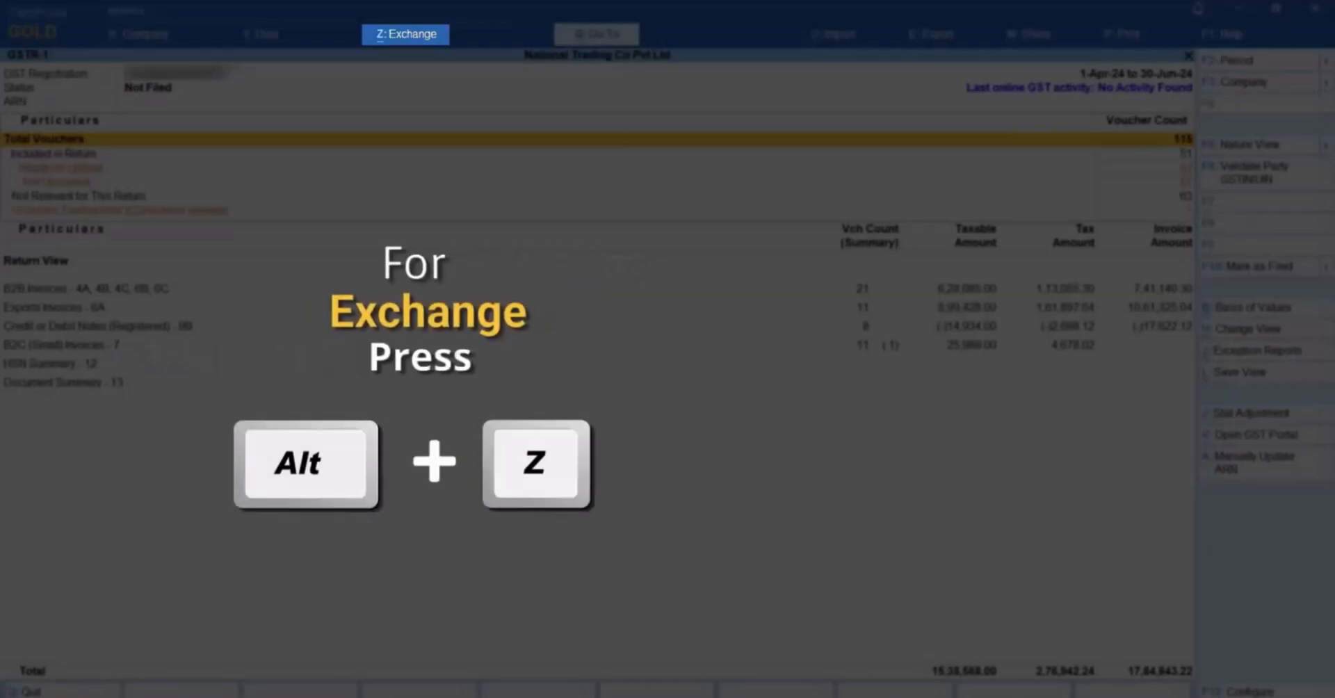
pyautogui.hotkey('alt', 'z')
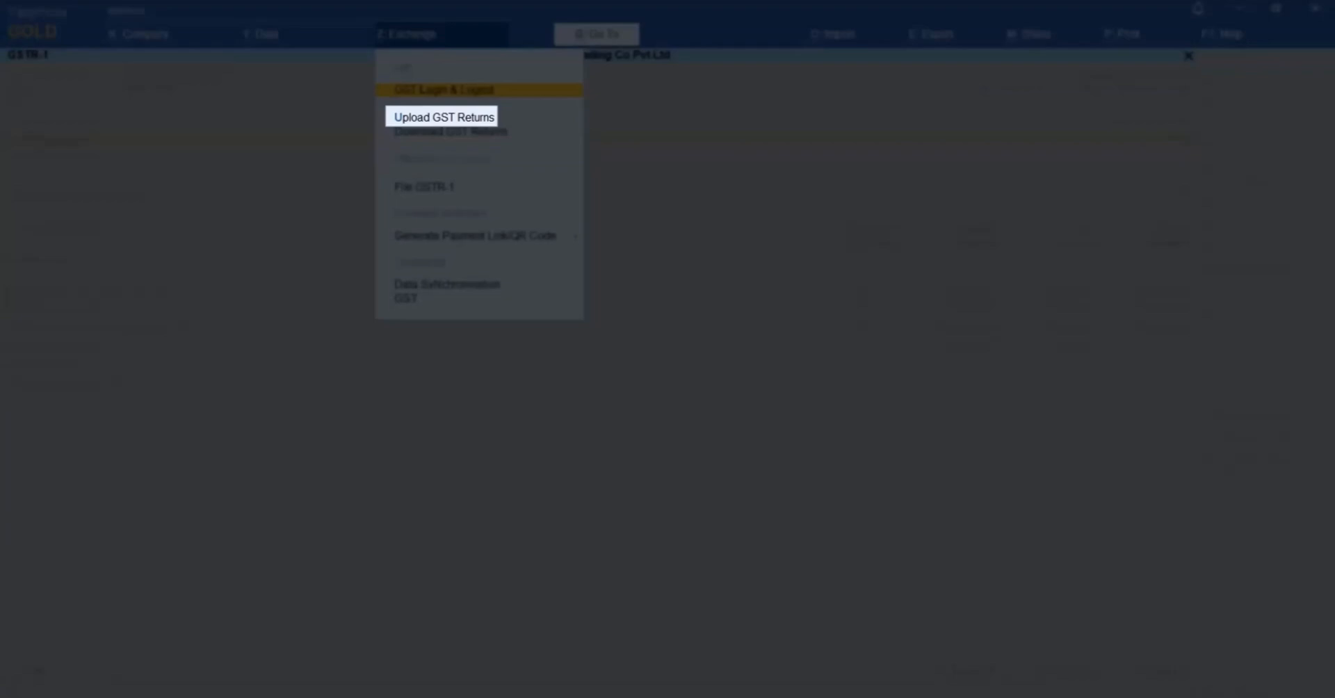
pyautogui.press('Down')
pyautogui.press('Return')
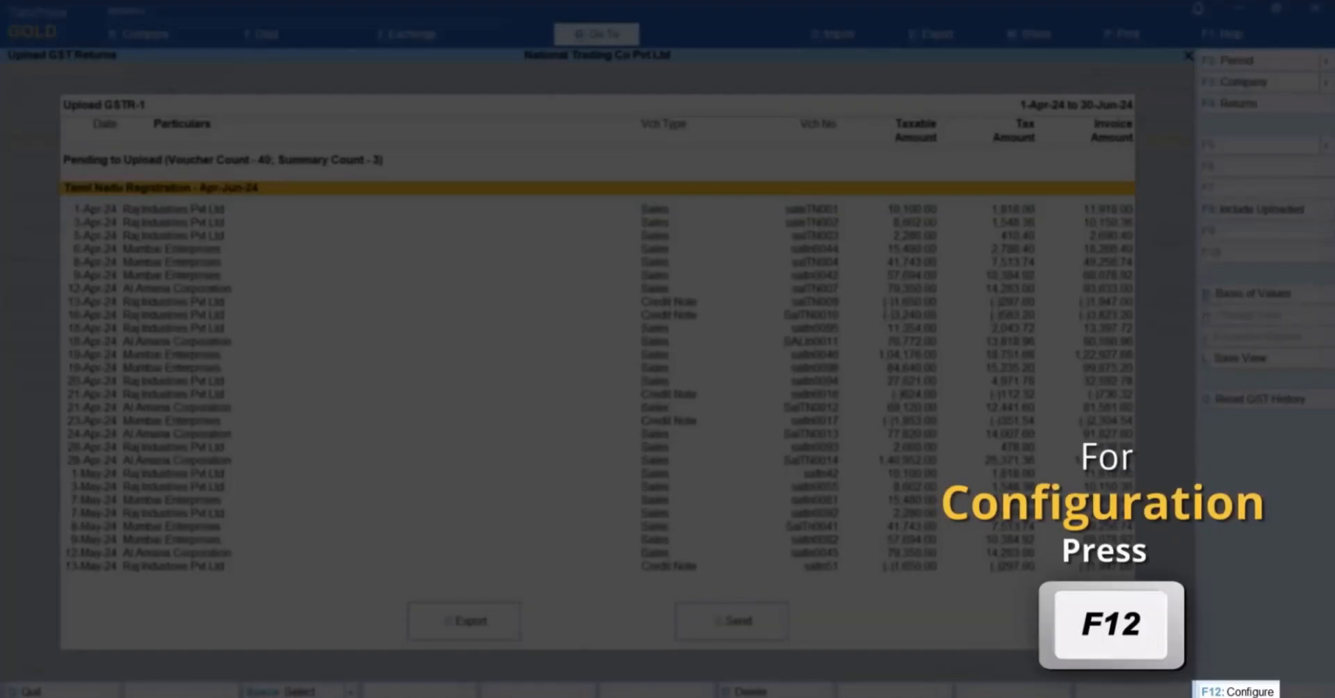
# Set 'Filing Period for Online Upload (for QRMP/IFF)' to Yes in the upload configuration and accept
pyautogui.press('F12')
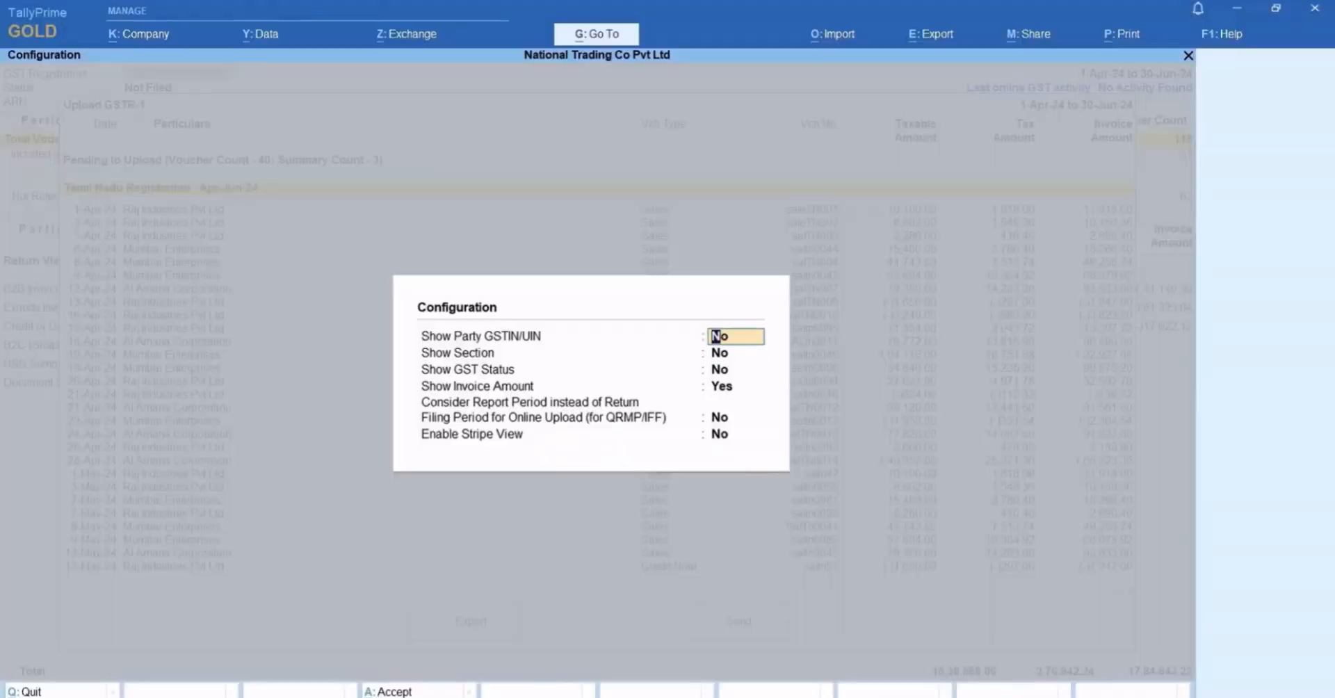
pyautogui.press('Down')
pyautogui.press('Down')
pyautogui.press('Down')
pyautogui.press('Down')
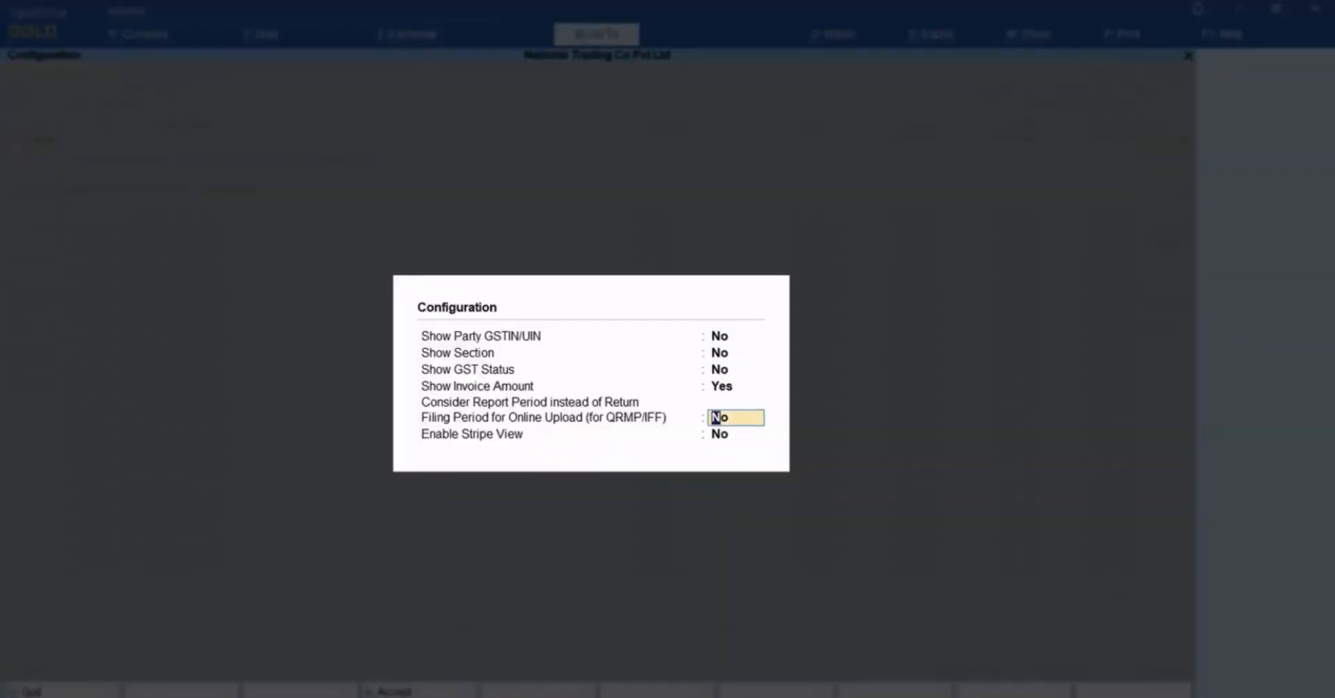
pyautogui.write('Yes')
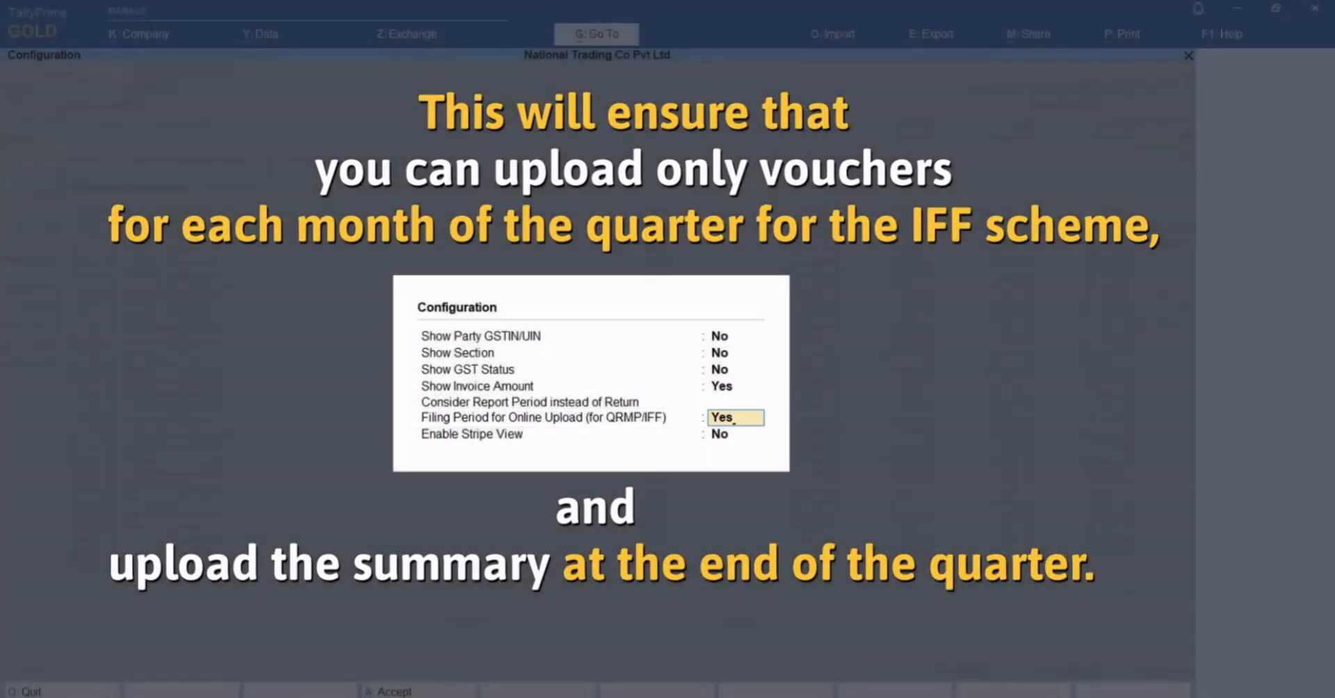
pyautogui.press('Return')
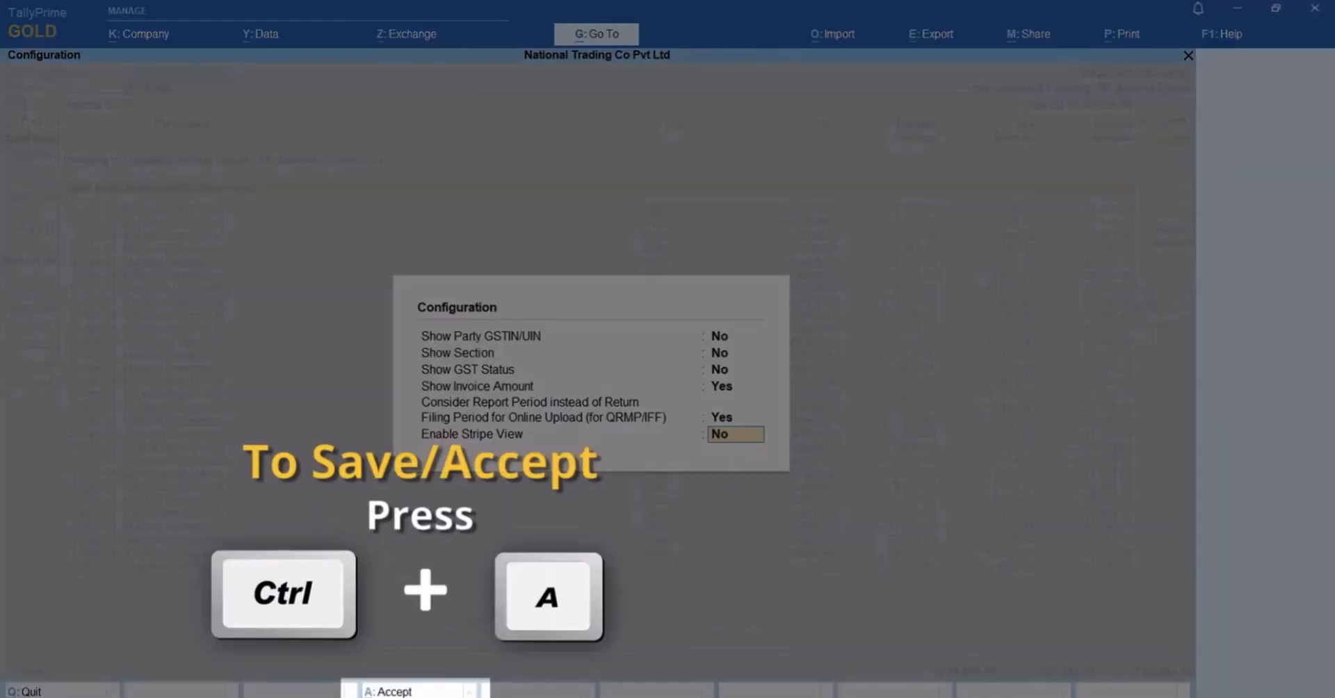
pyautogui.hotkey('ctrl', 'a')
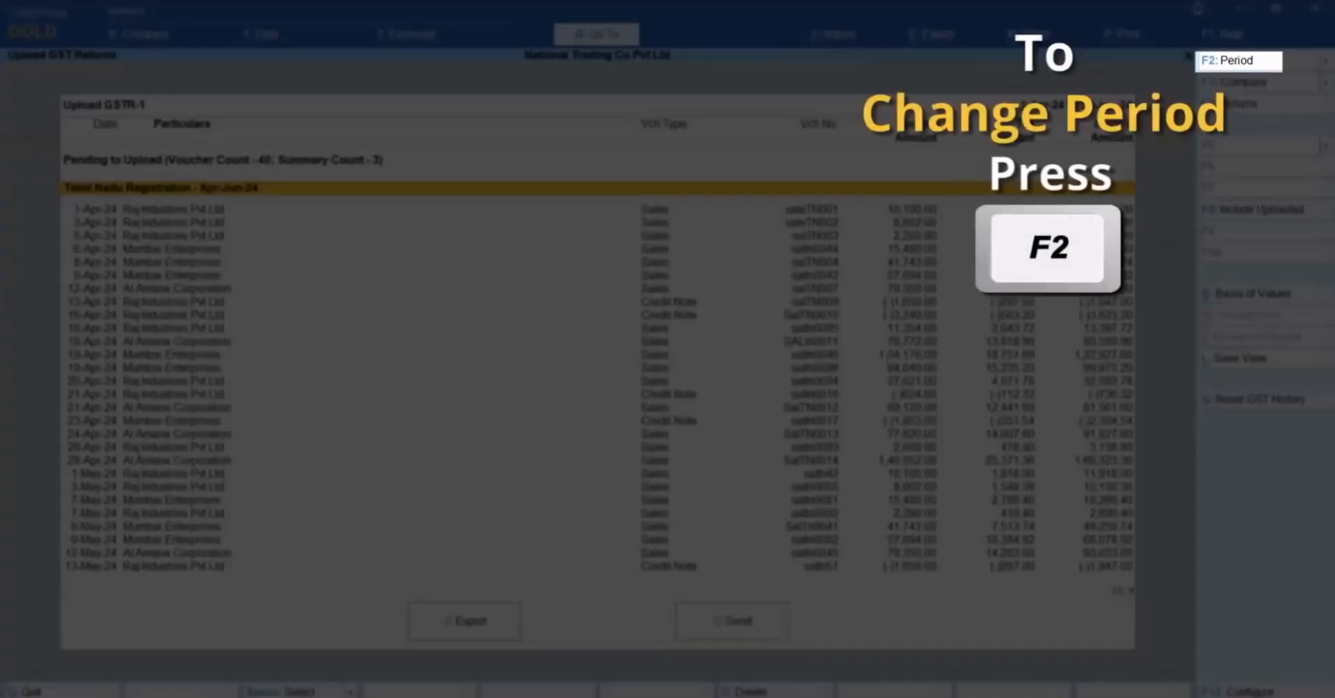
# Change the upload list period to 1-Apr-24 through 30-Apr-24, leaving 20 vouchers pending
pyautogui.press('F2')
pyautogui.write('1 ap')
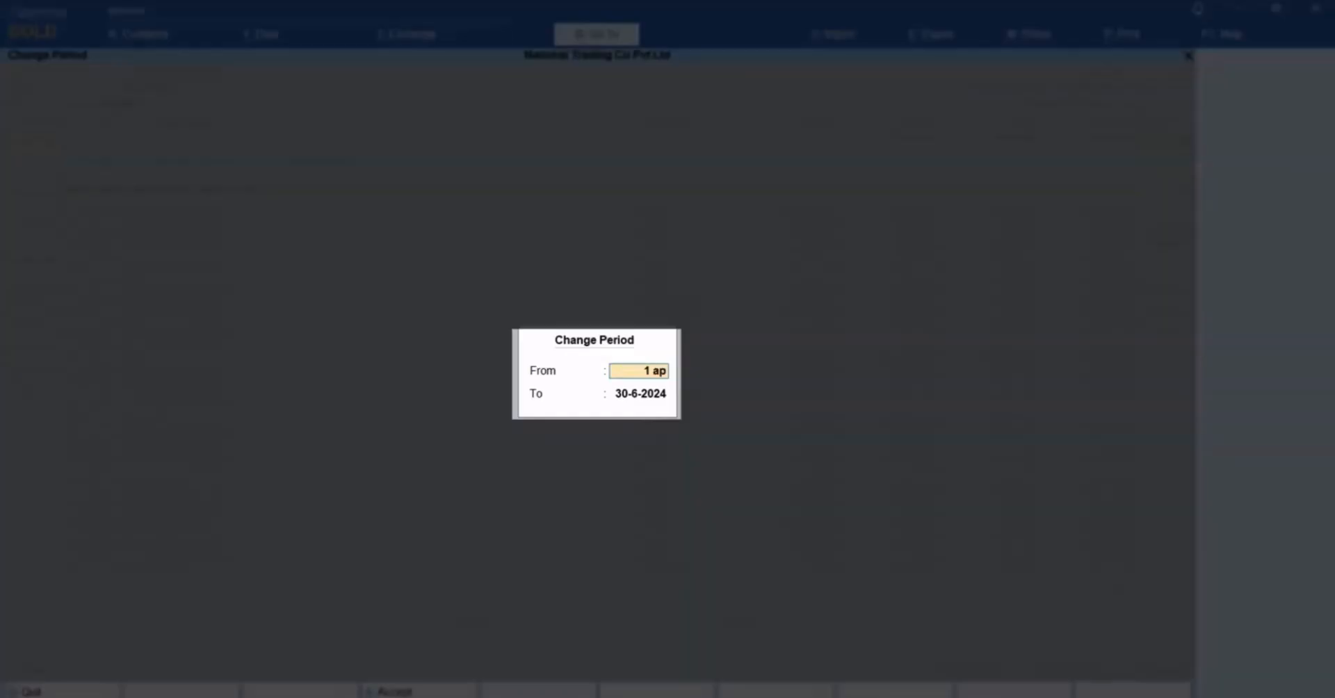
pyautogui.press('Return')
pyautogui.write('30 ap')
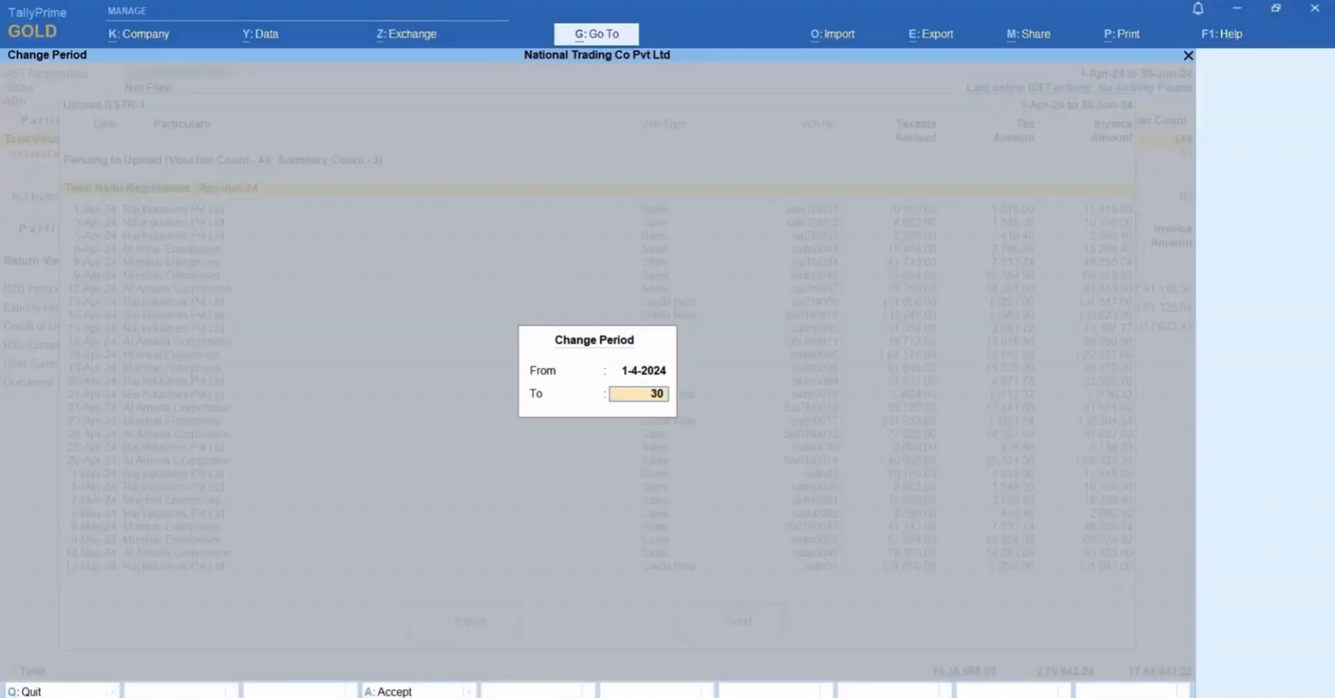
pyautogui.press('Return')
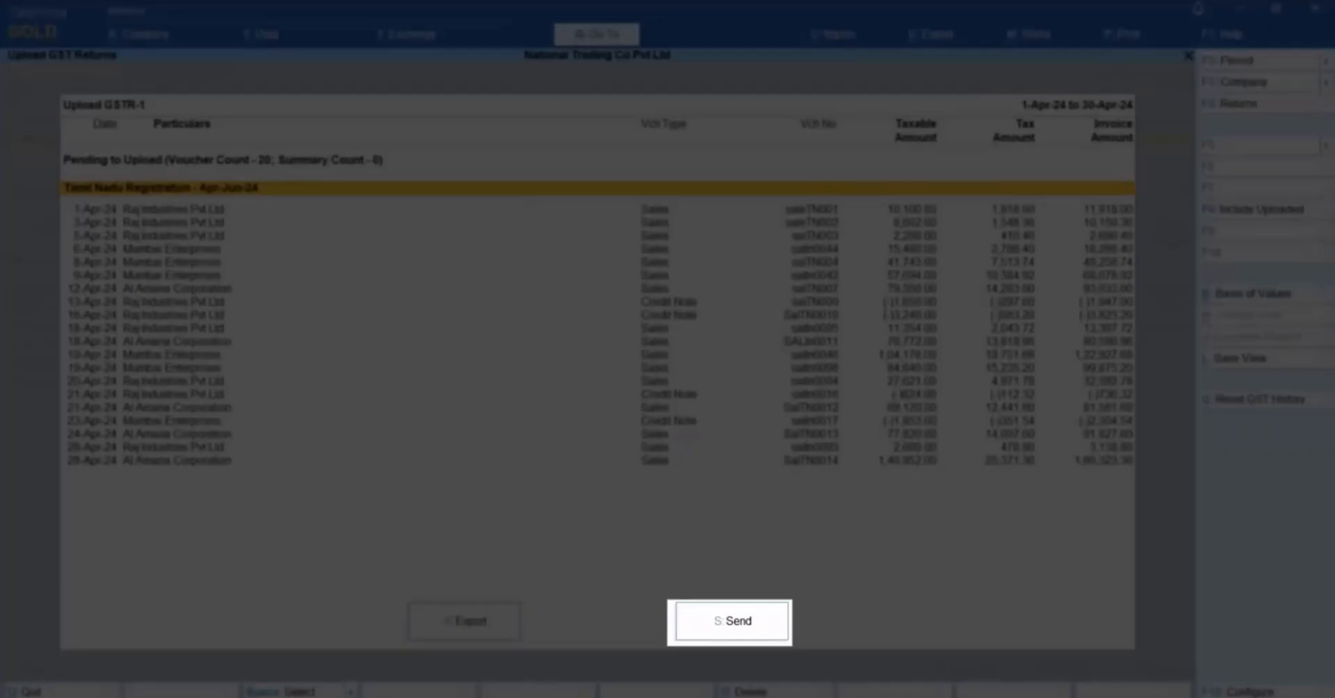
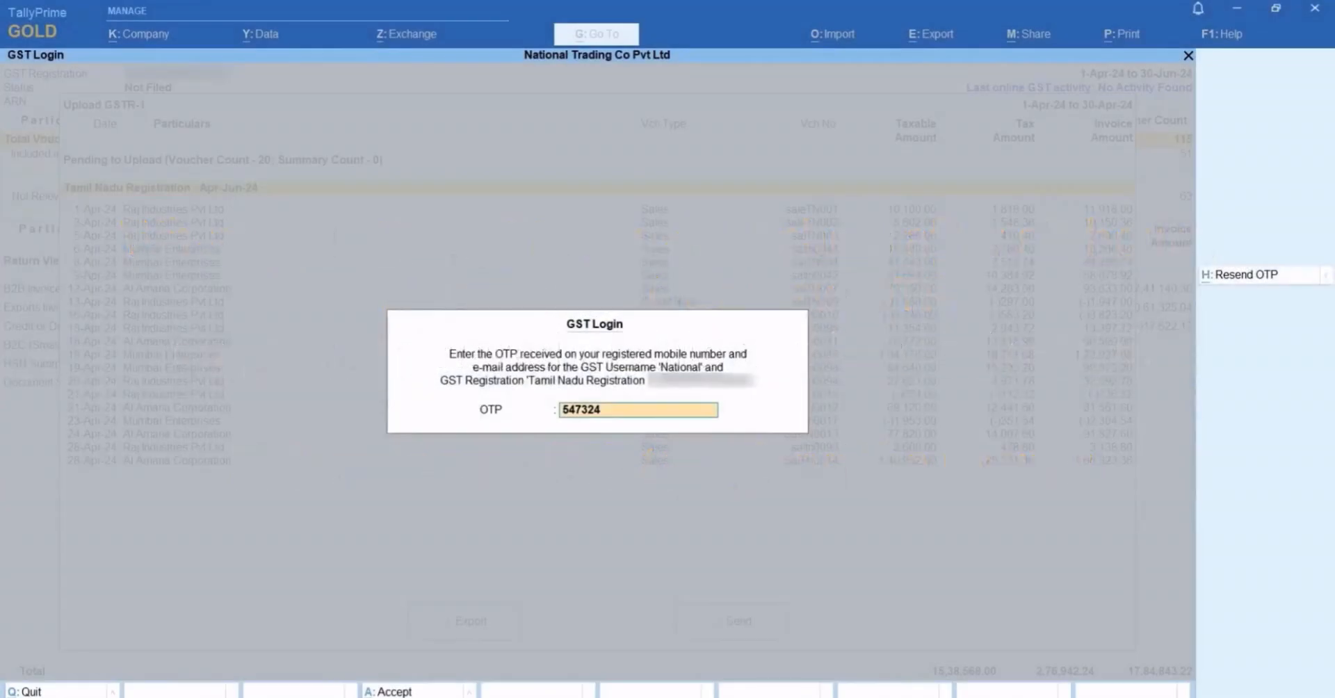
# Send April's 20 vouchers to the GST portal, entering the one-time password, and dismiss the completion message
pyautogui.press('Return')
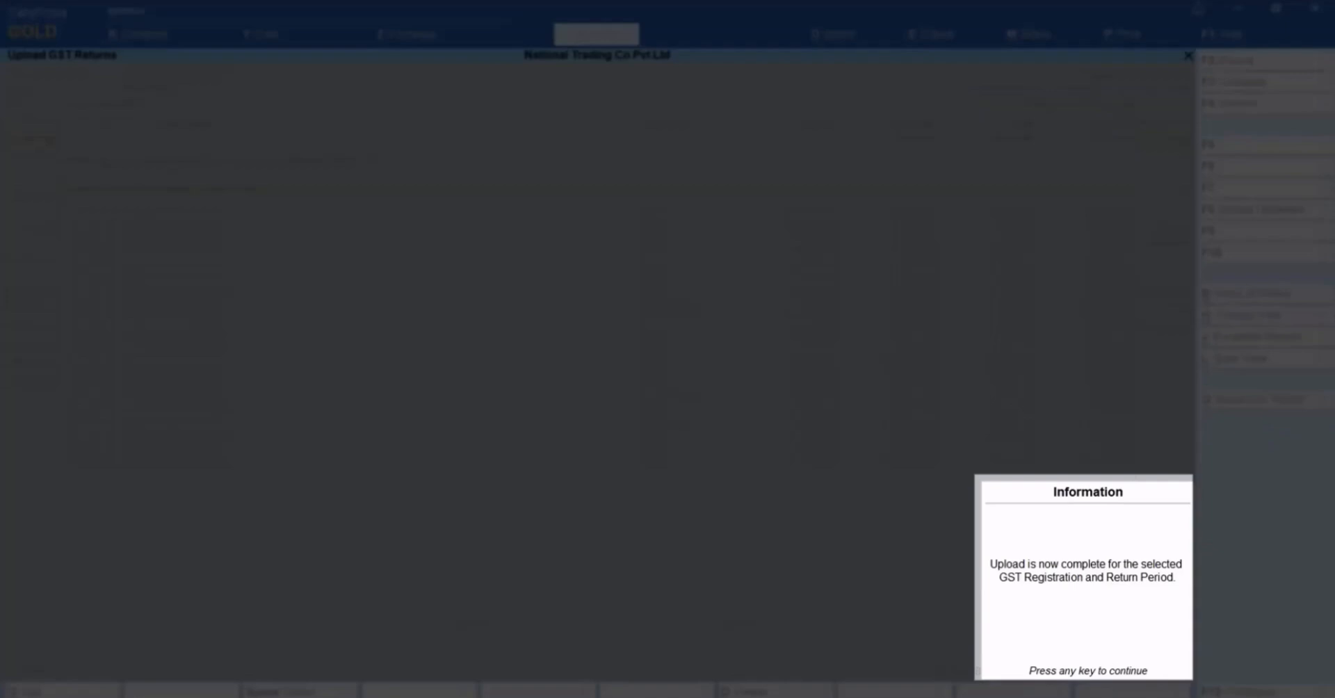
pyautogui.press('Return')
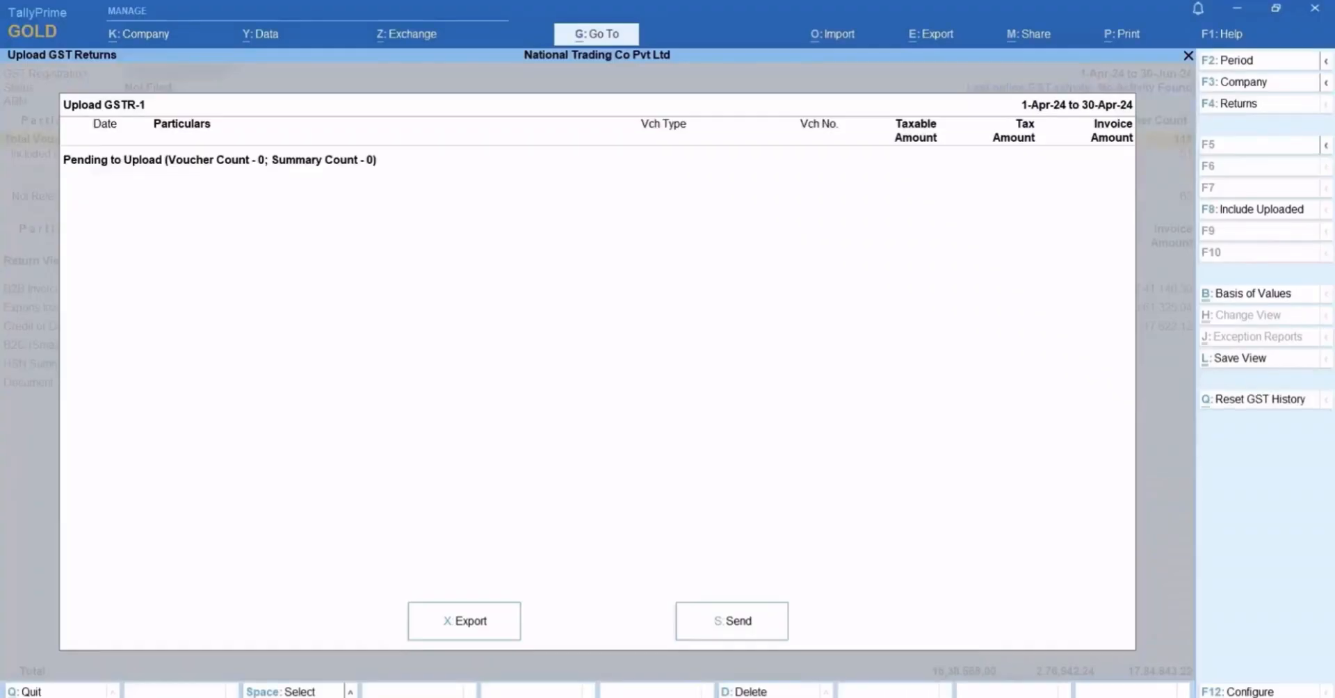
# Reopen the upload list, set its period to May 2024, and upload May's 17 vouchers
pyautogui.press('Escape')
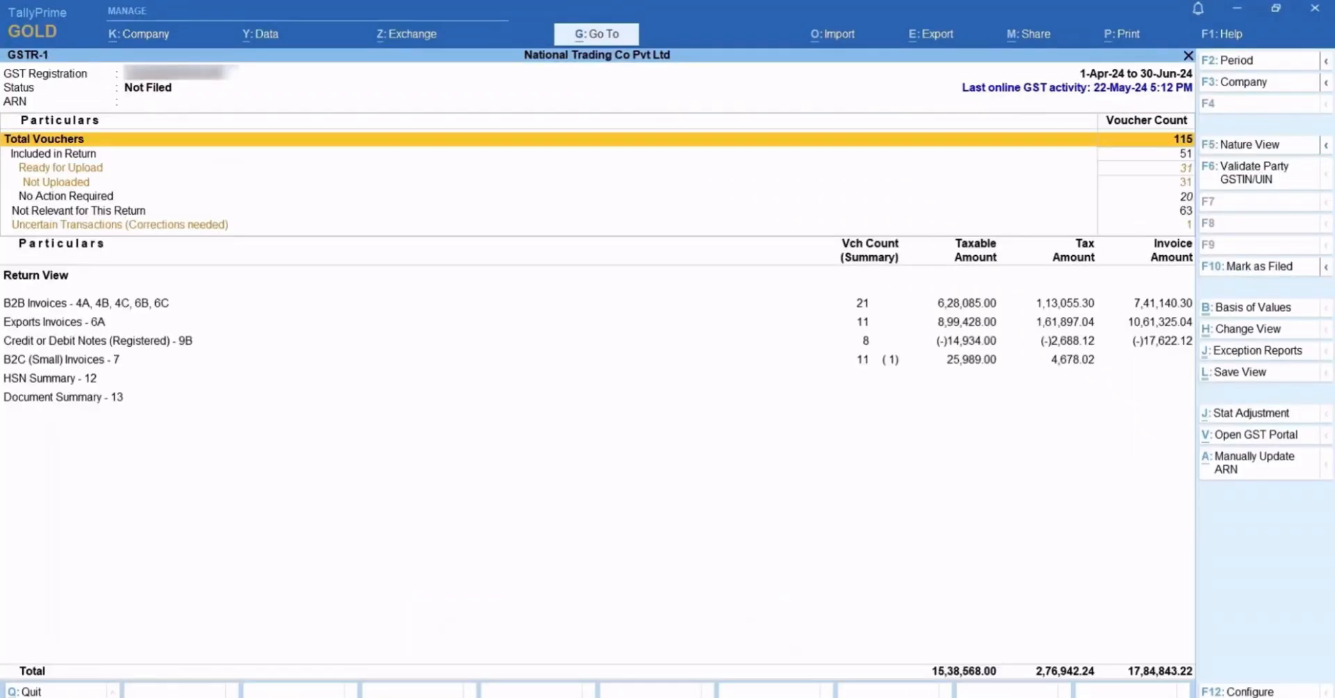
pyautogui.hotkey('alt', 'z')
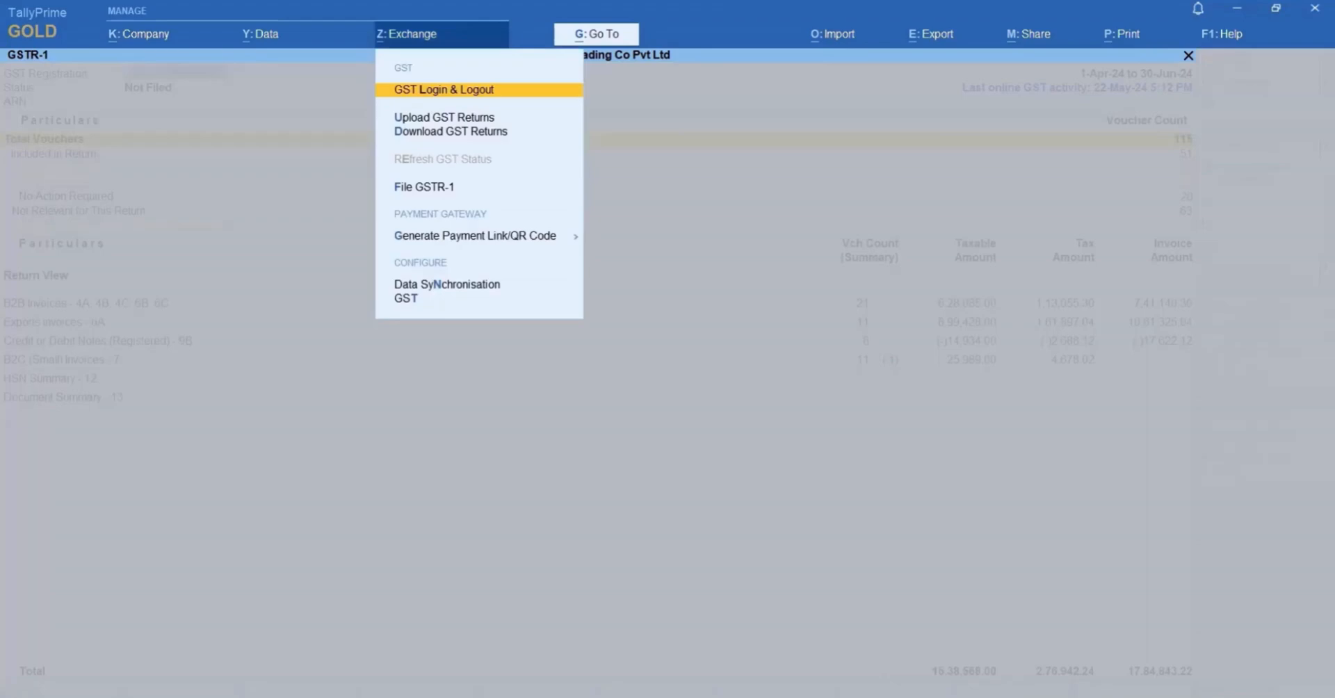
pyautogui.press('Down')
pyautogui.press('Return')
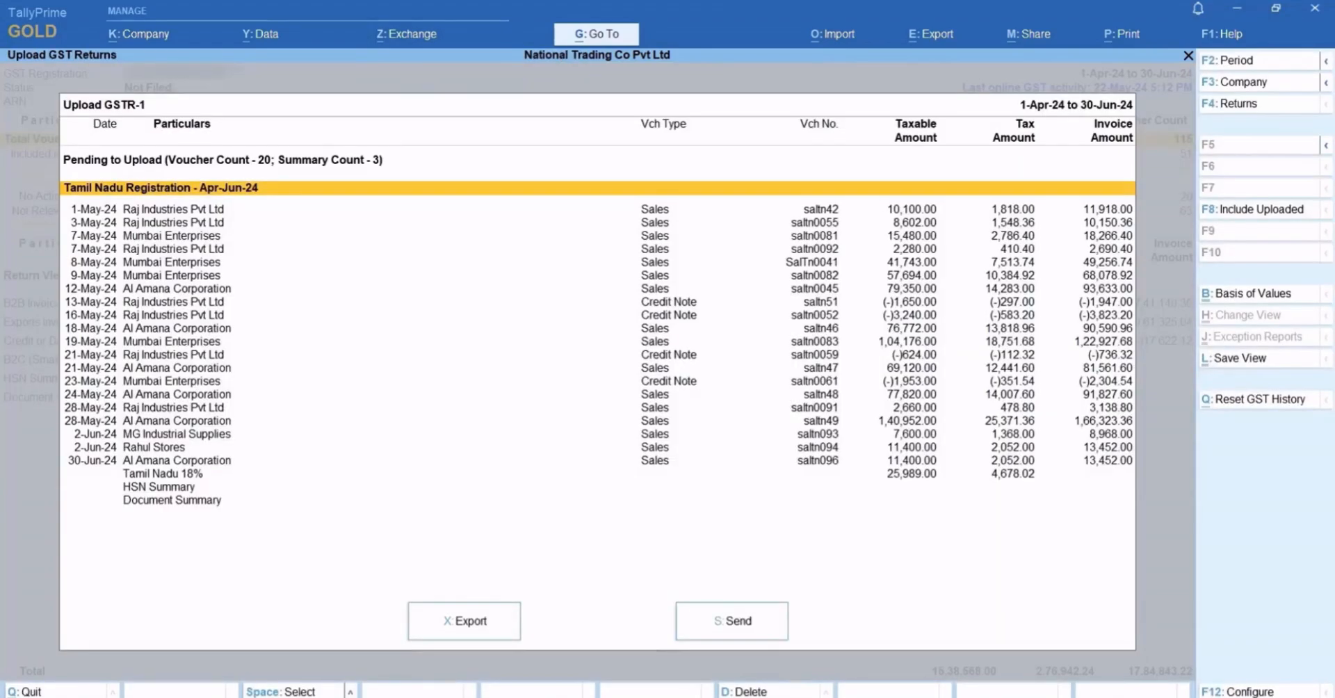
pyautogui.press('F2')
pyautogui.write('may')
pyautogui.press('Return')
pyautogui.write('may')
pyautogui.press('Return')
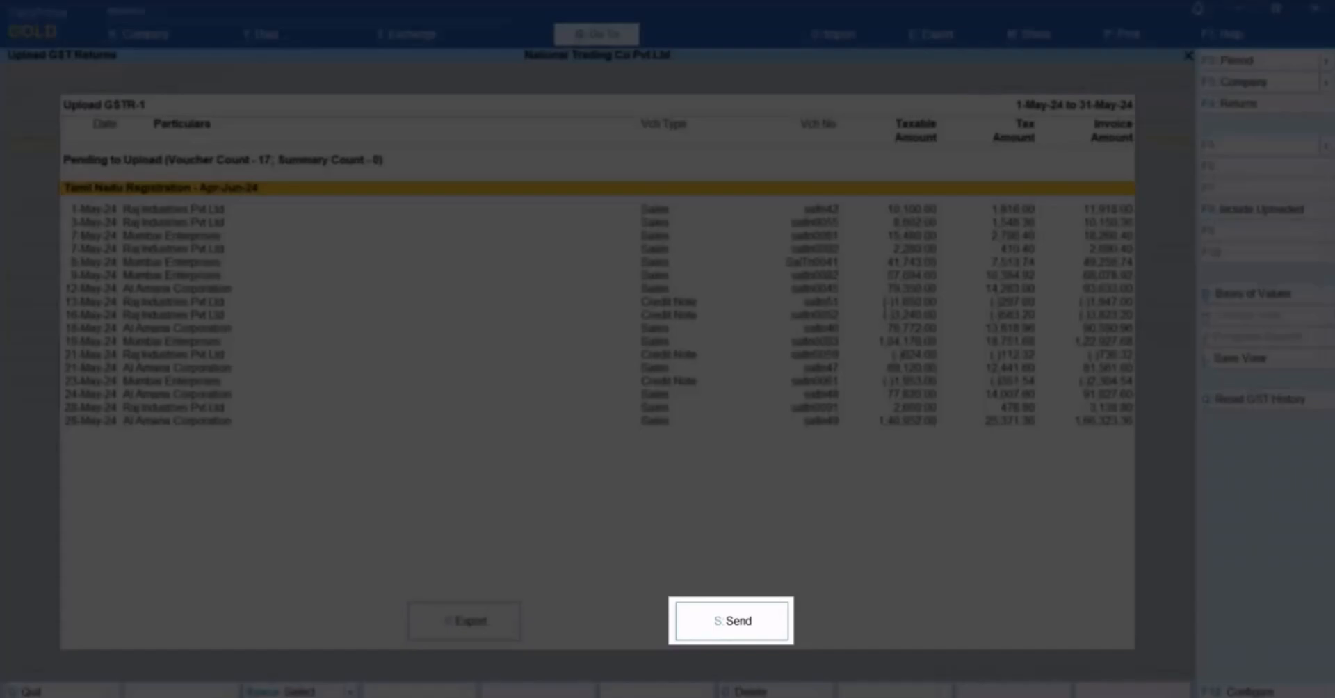
pyautogui.press('s')
pyautogui.press('y')
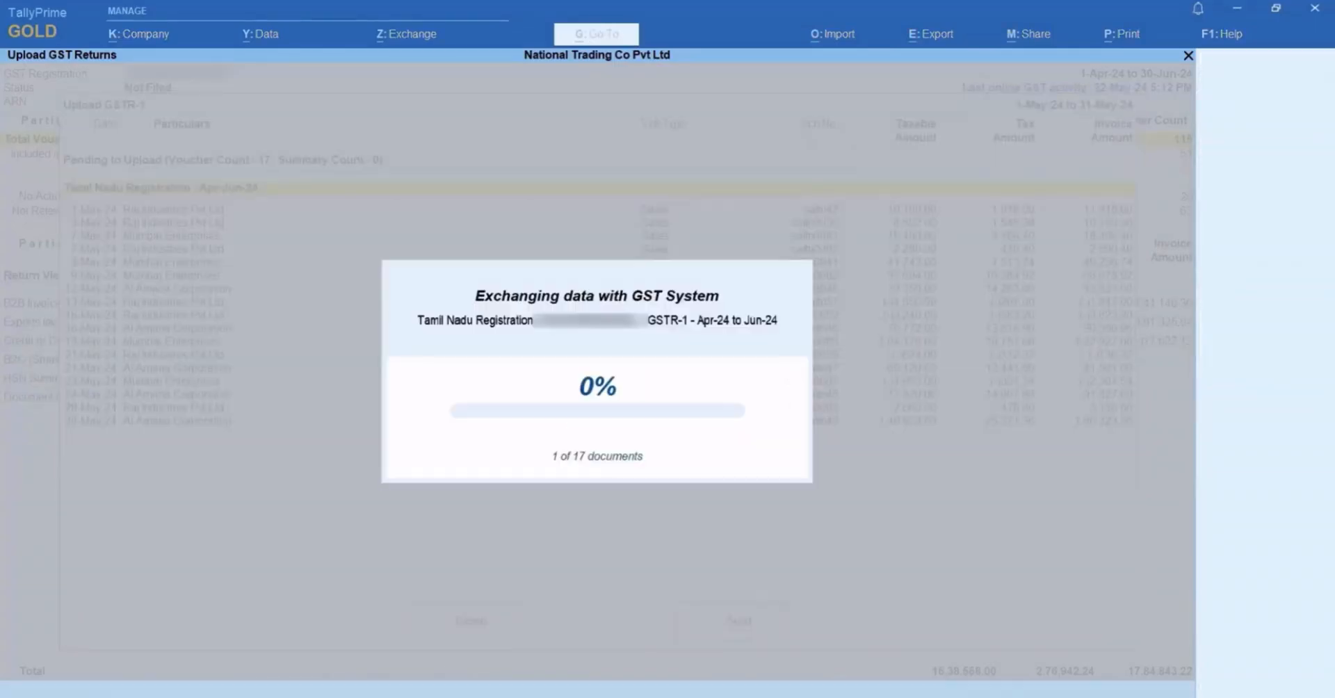
pyautogui.press('Return')
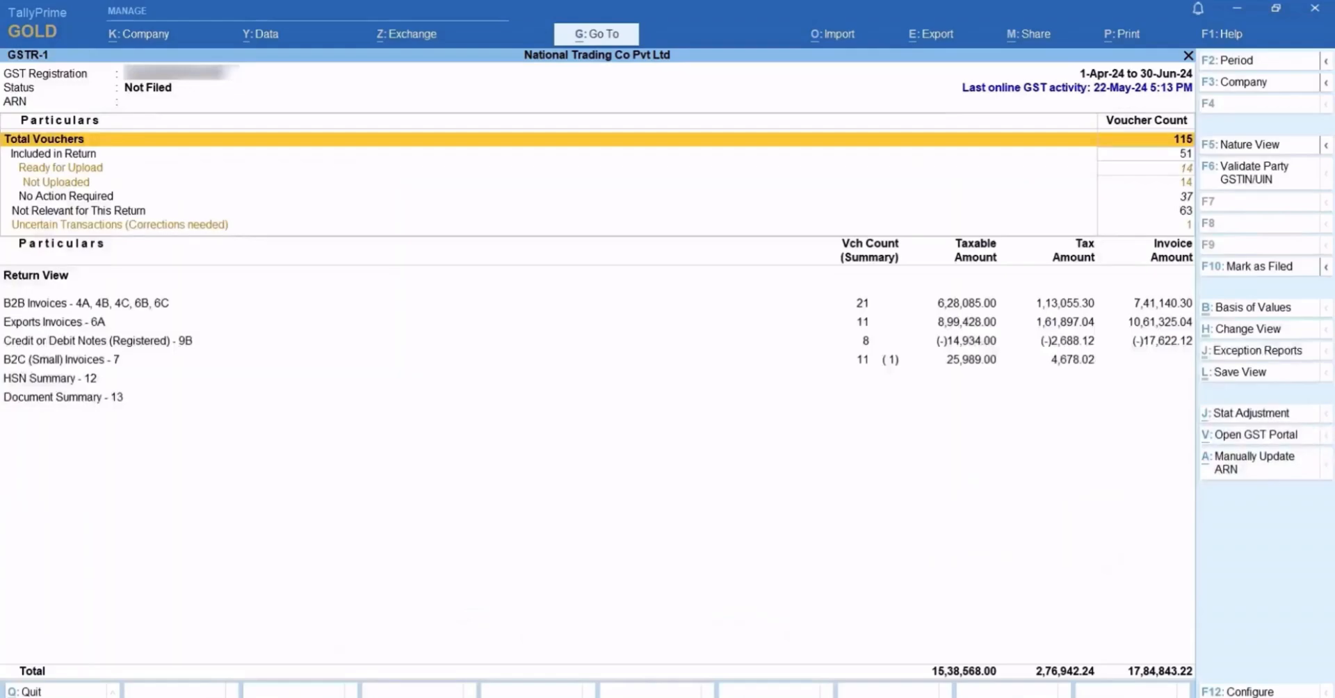
# Set the upload list period to June 2024 and upload June's 3 vouchers
pyautogui.hotkey('alt', 'z')
pyautogui.press('Down')
pyautogui.press('Return')
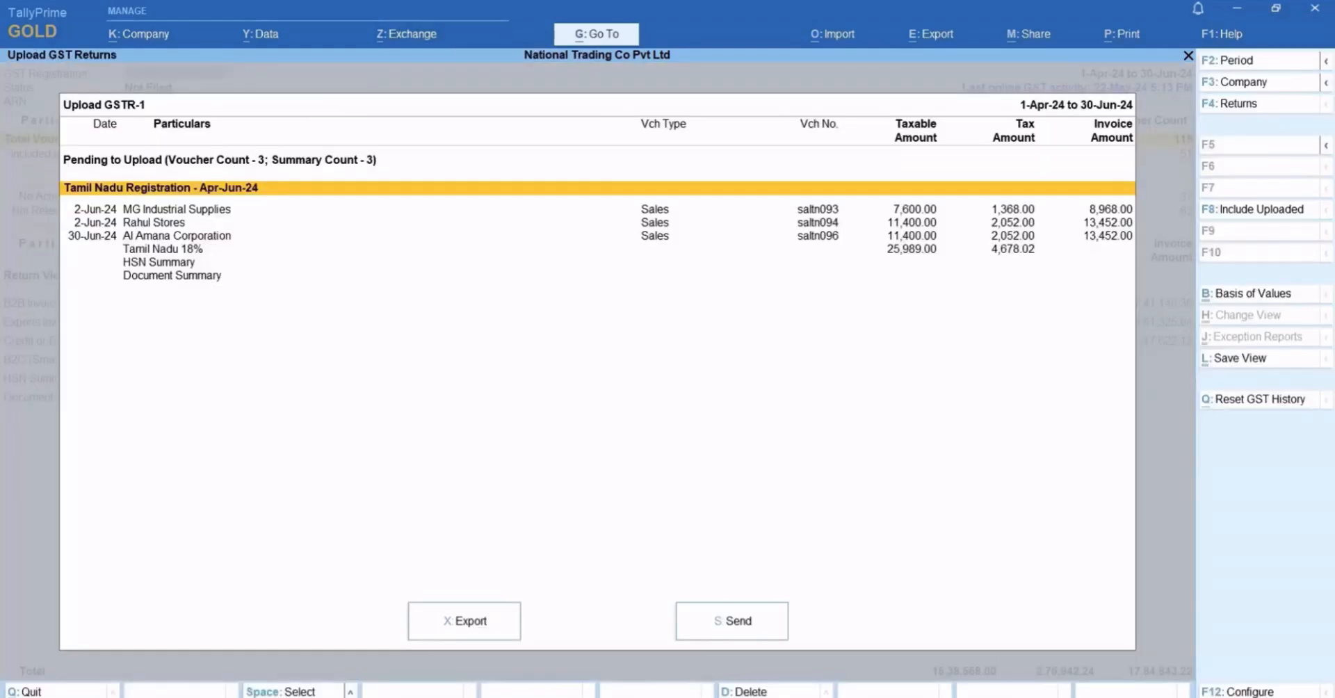
pyautogui.press('F2')
pyautogui.write('1-6')
pyautogui.press('Return')
pyautogui.press('Return')
pyautogui.press('s')
pyautogui.press('y')
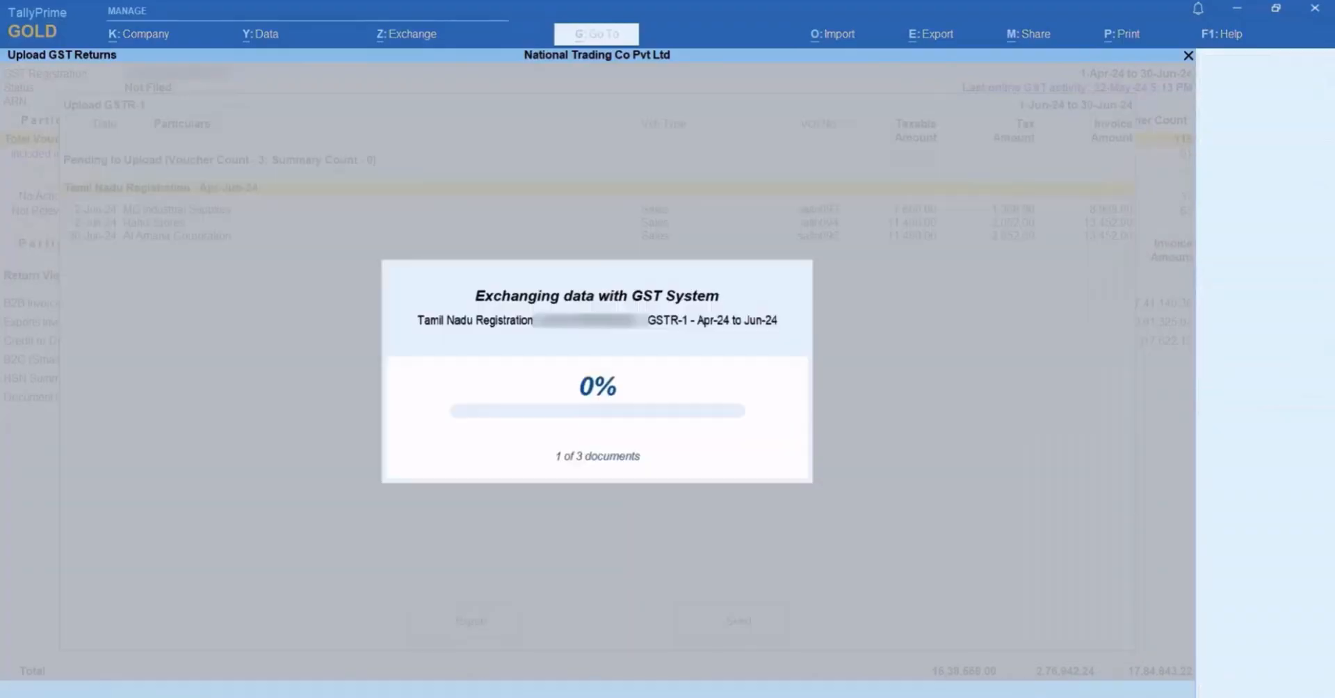
pyautogui.press('Return')
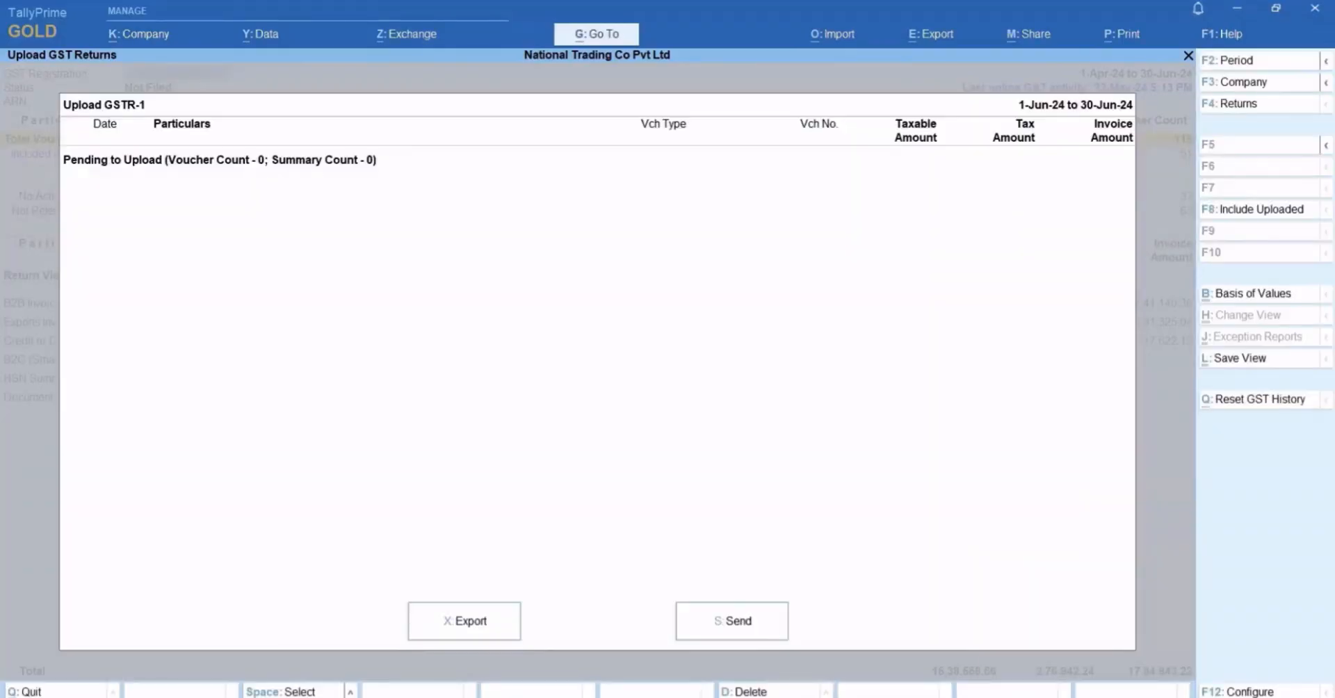
pyautogui.press('Escape')
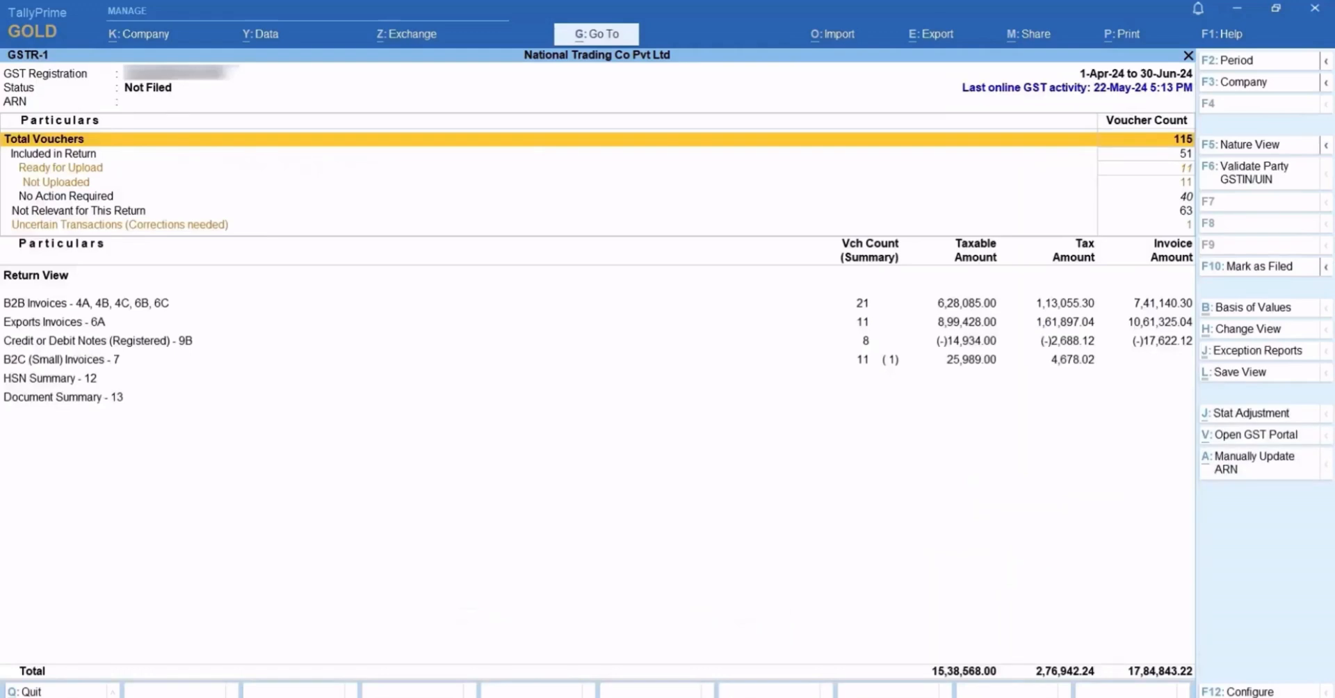
pyautogui.hotkey('alt', 'z')
# Send the quarter's Tamil Nadu 18%, HSN and Document summaries to the portal and return to GSTR-1
pyautogui.press('Down')
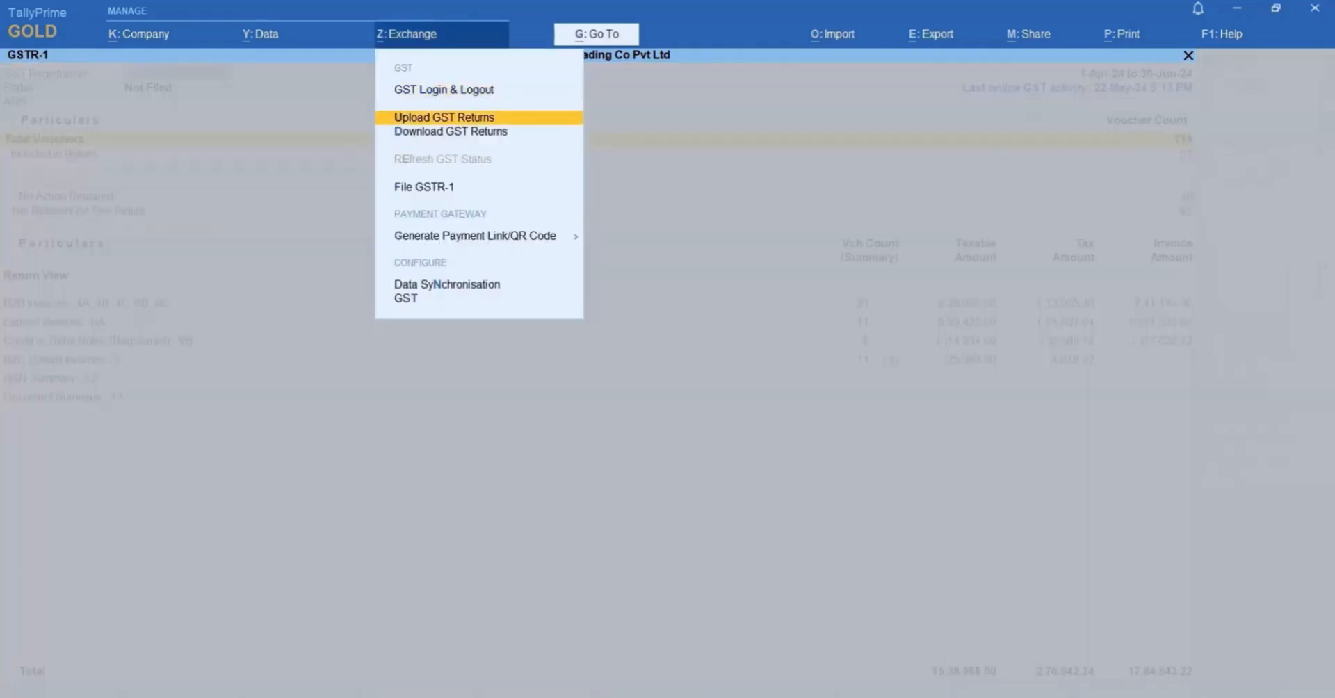
pyautogui.press('Return')
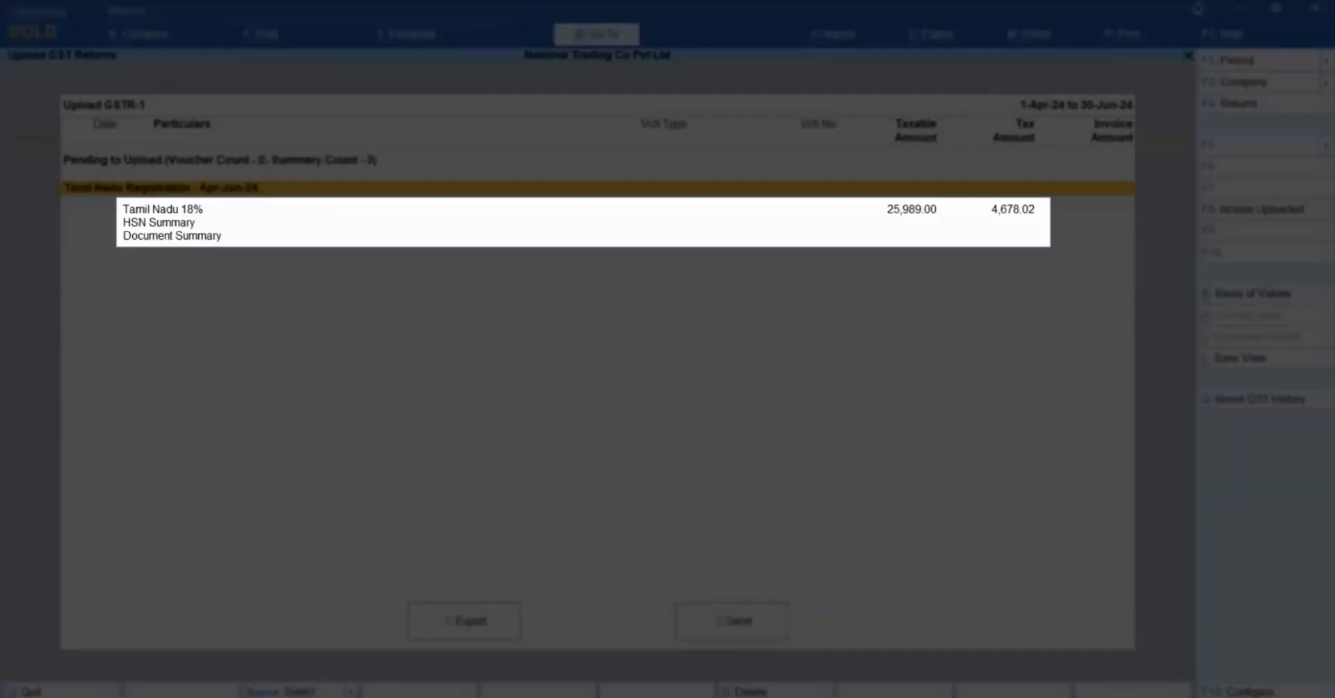
pyautogui.press('s')
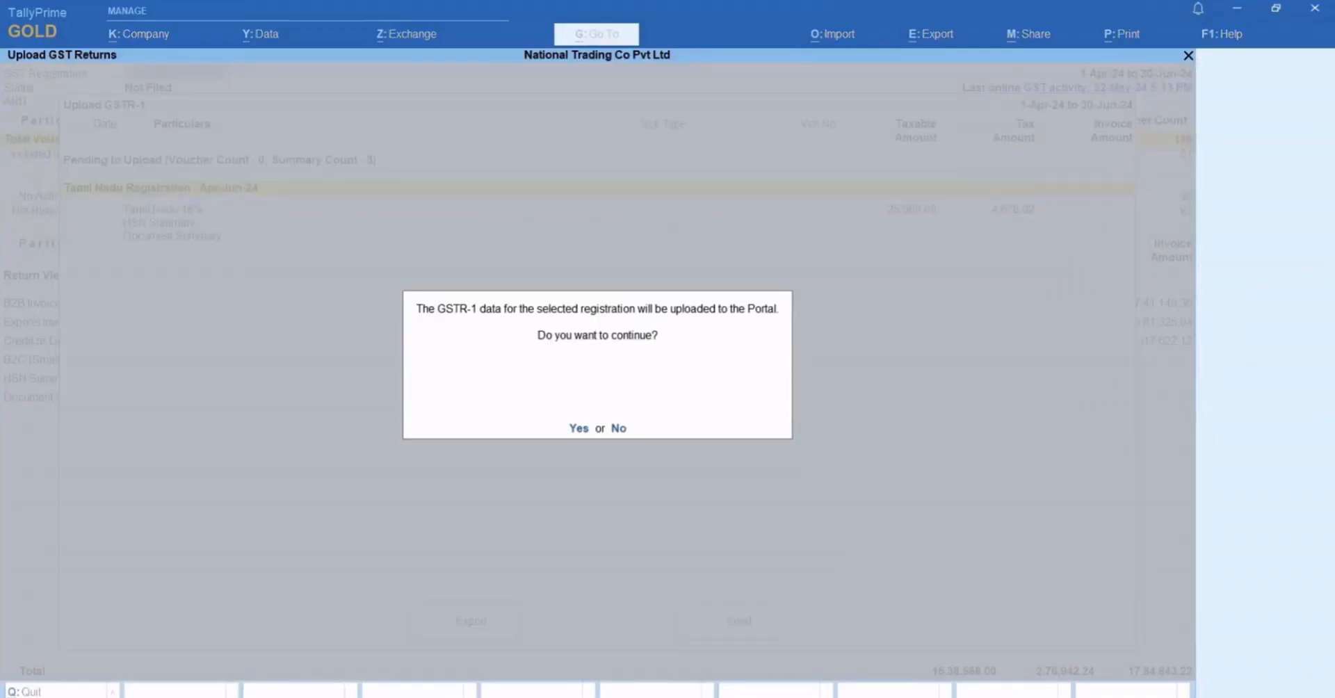
pyautogui.press('y')
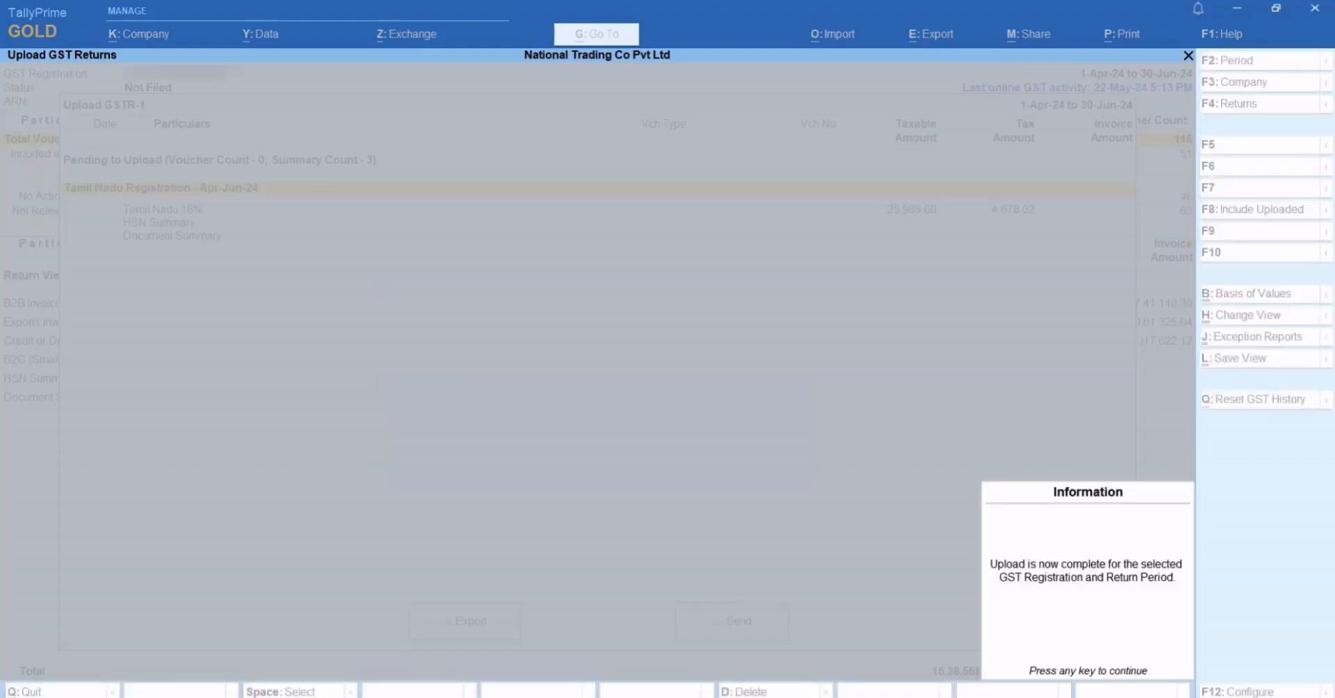
pyautogui.press('Return')
pyautogui.press('Escape')
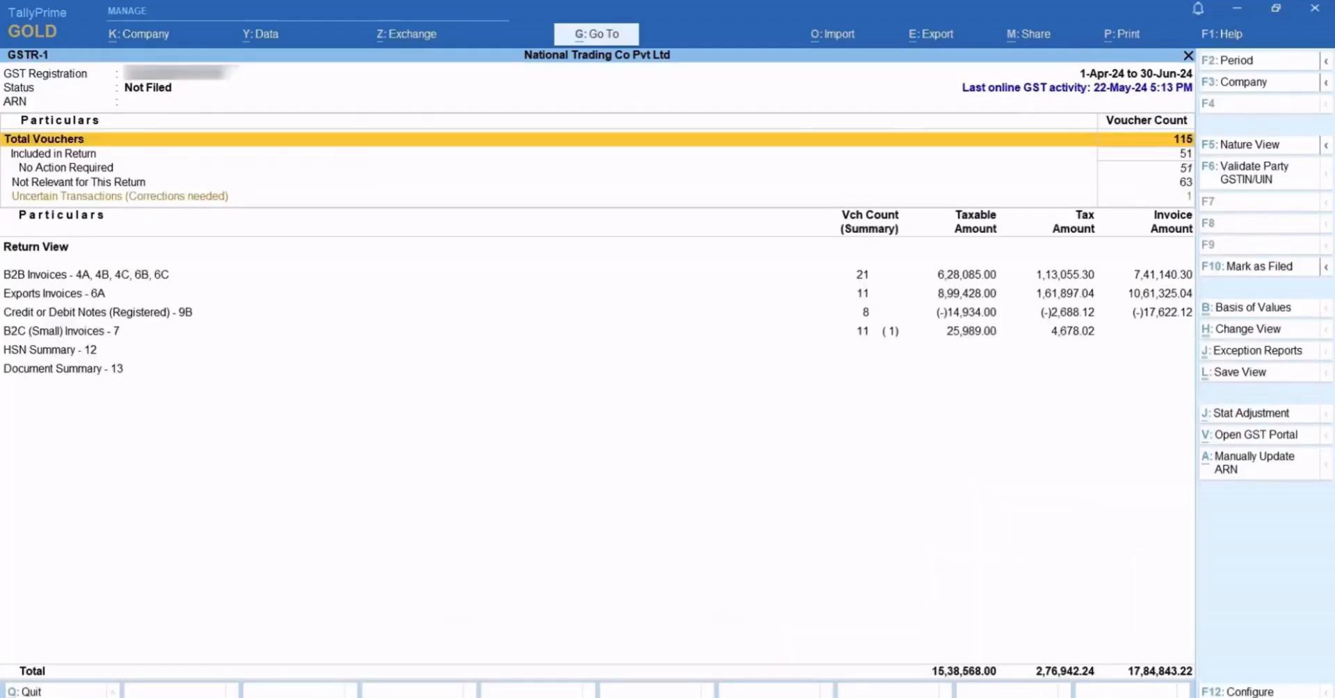